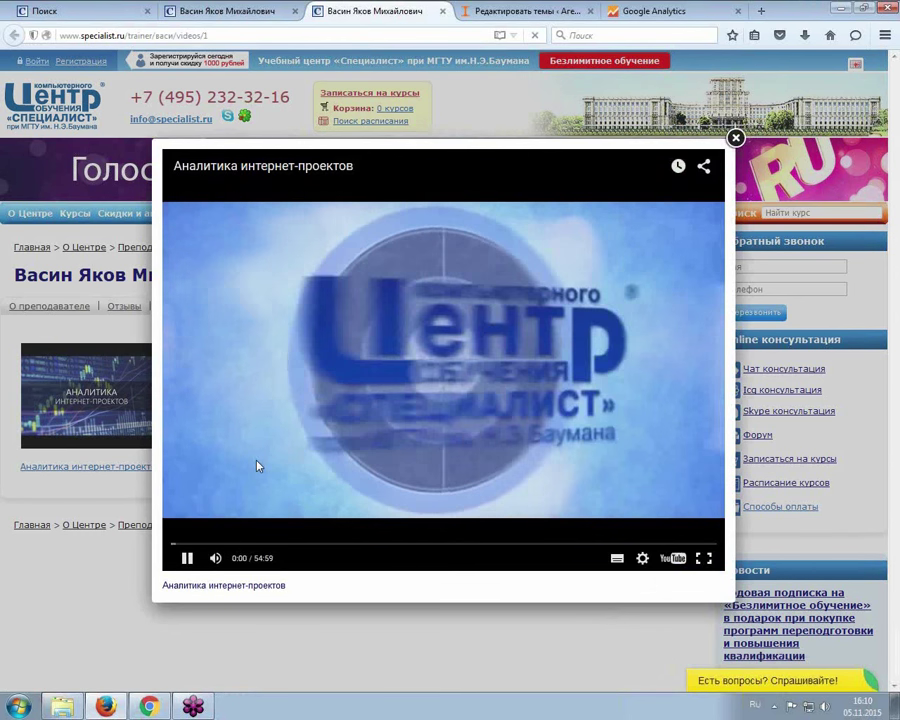
Mute the «Аналитика интернет-проектов» video and close its player
mouse_move(216, 557)
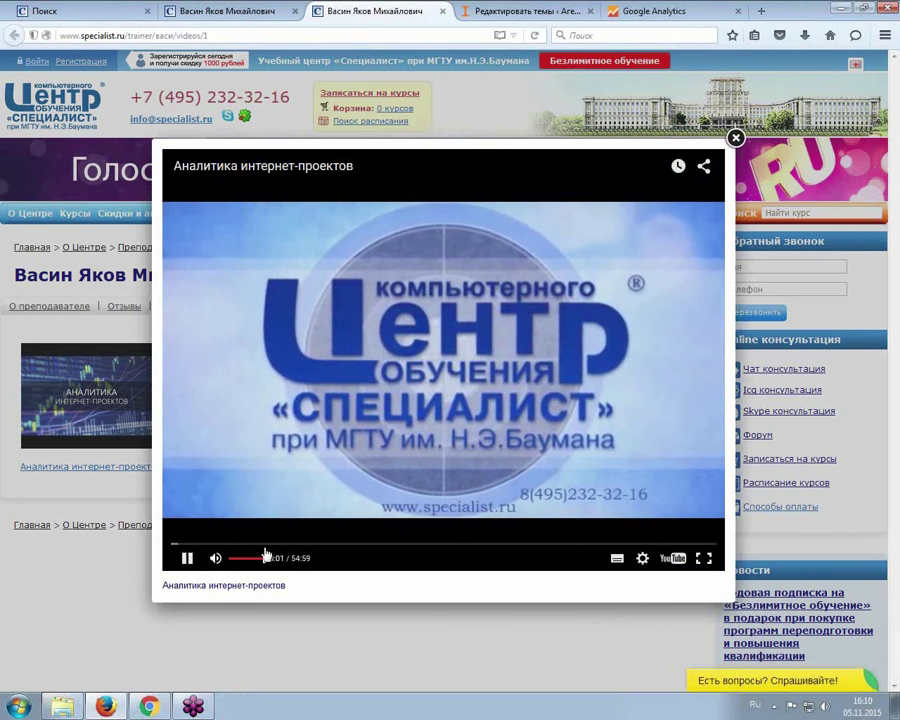
click(216, 558)
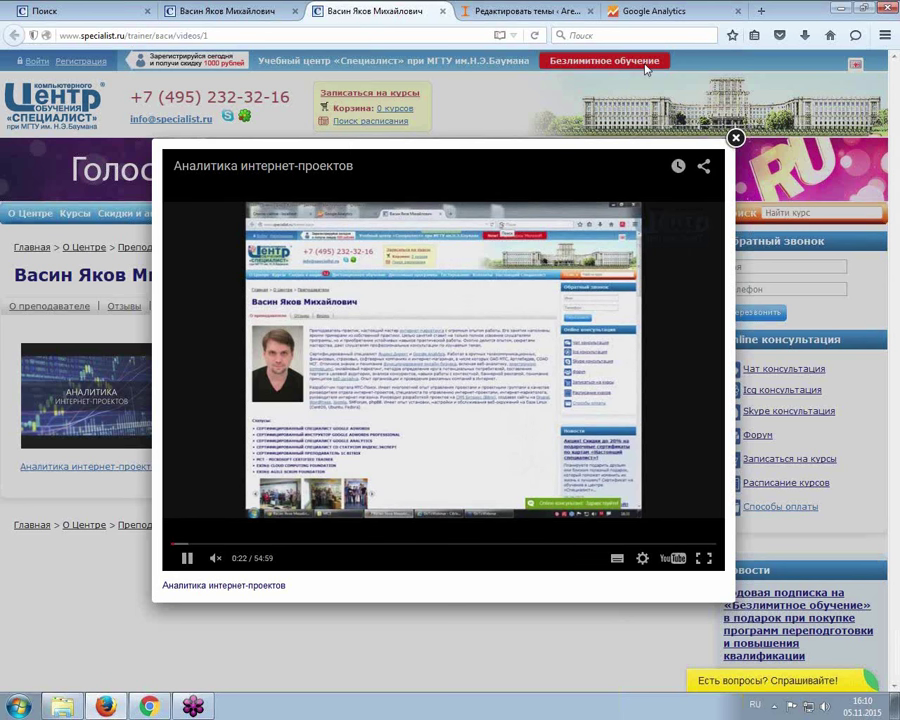
click(736, 139)
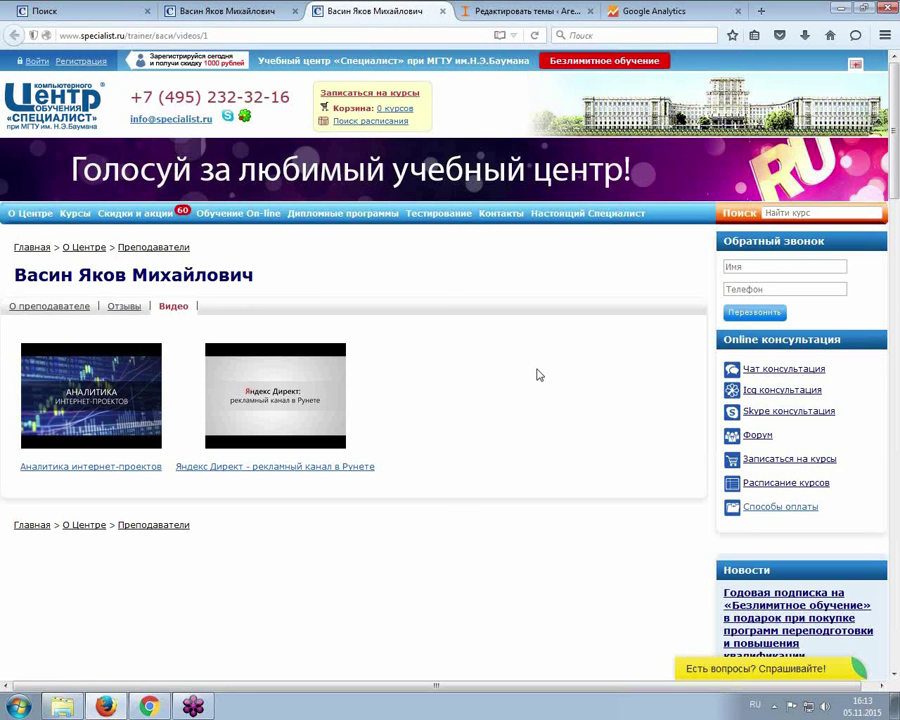
Go to the instructor's main profile page and review the upcoming course groups with their dates and locations
key(ctrl+Page_Up)
scroll(291, 464, down, 5)
scroll(291, 464, down, 8)
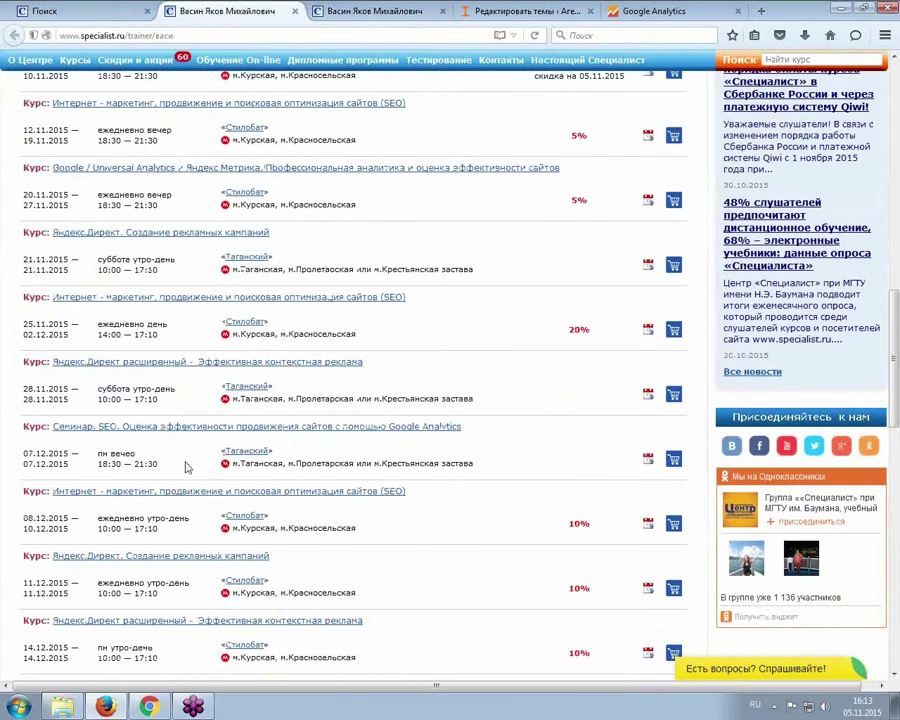
scroll(150, 400, down, 2)
scroll(120, 360, up, 3)
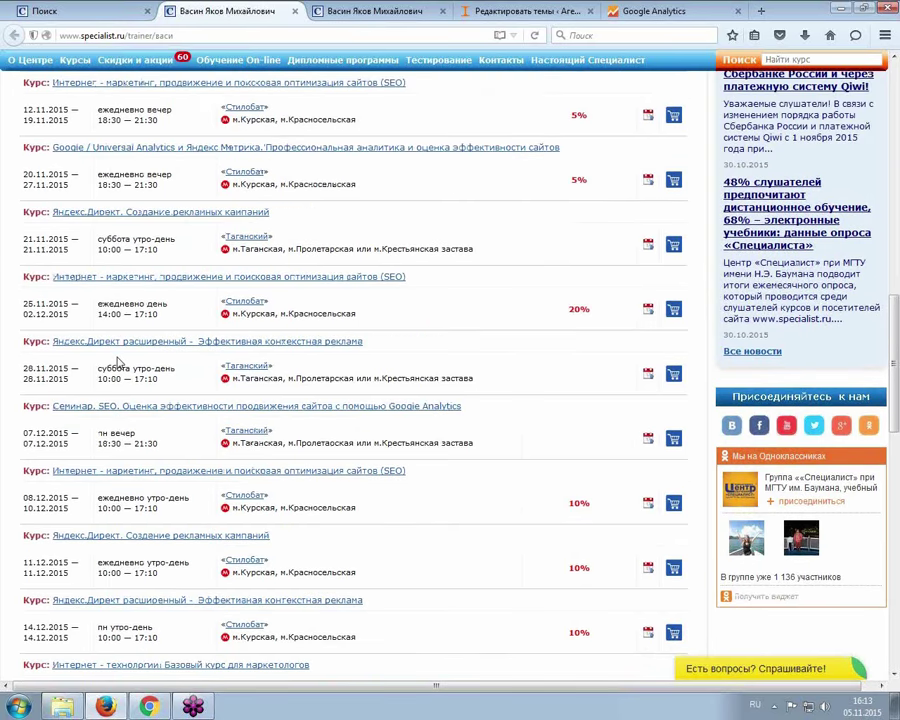
scroll(113, 338, up, 2)
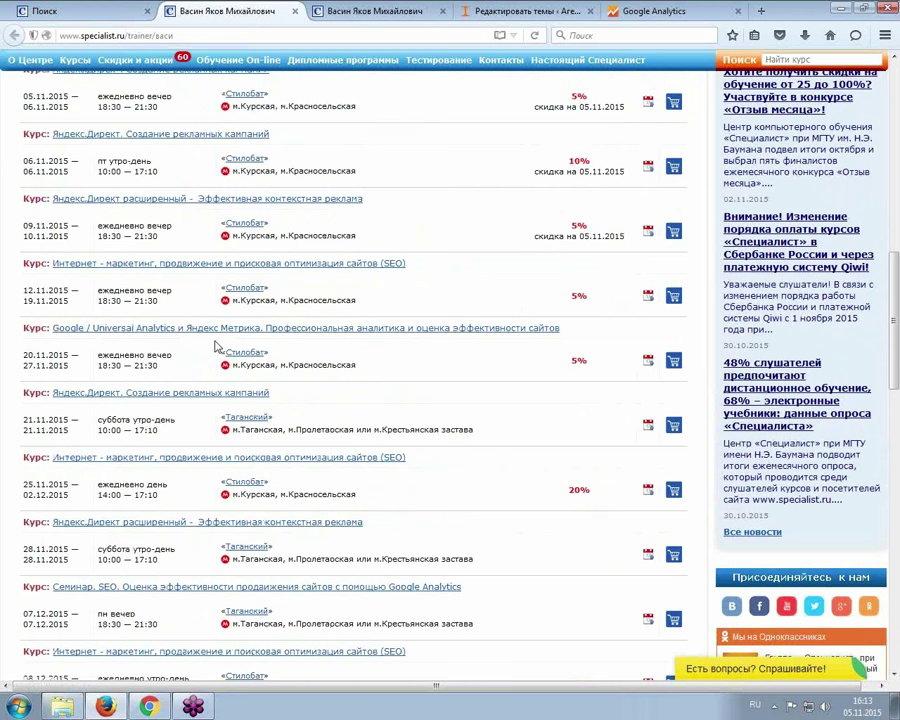
scroll(215, 346, up, 3)
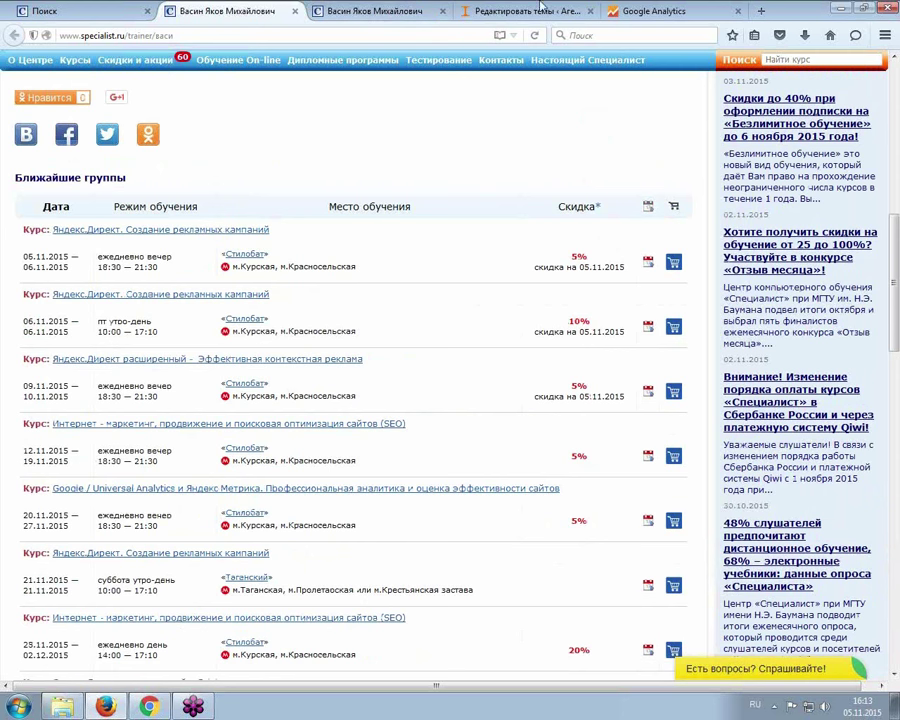
Switch to Google Analytics and open the tracking code page of the Iritera-universal property
click(650, 11)
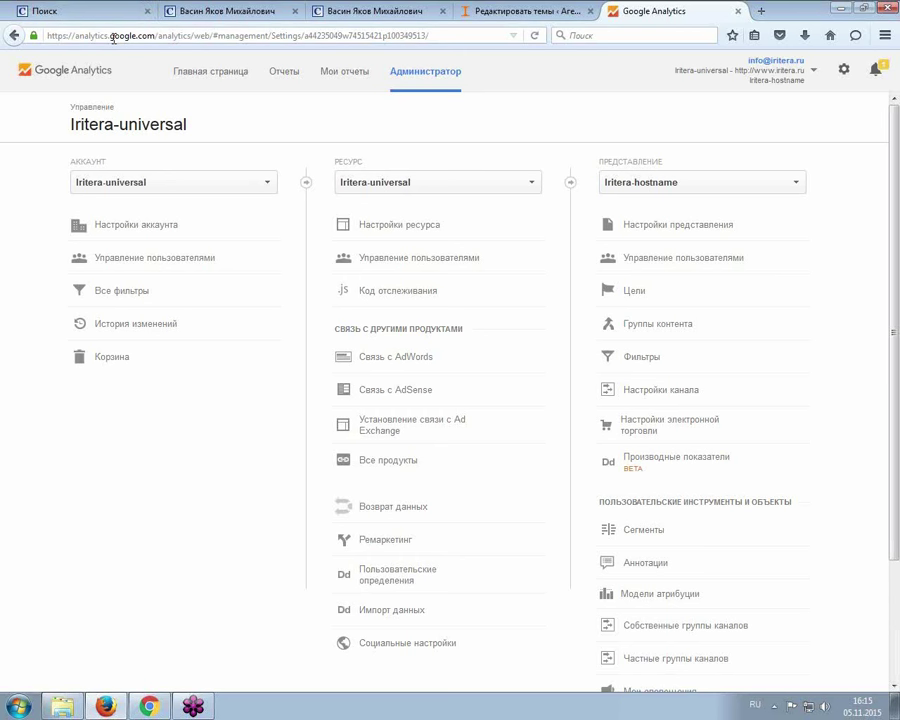
click(80, 14)
click(642, 16)
click(426, 80)
click(396, 291)
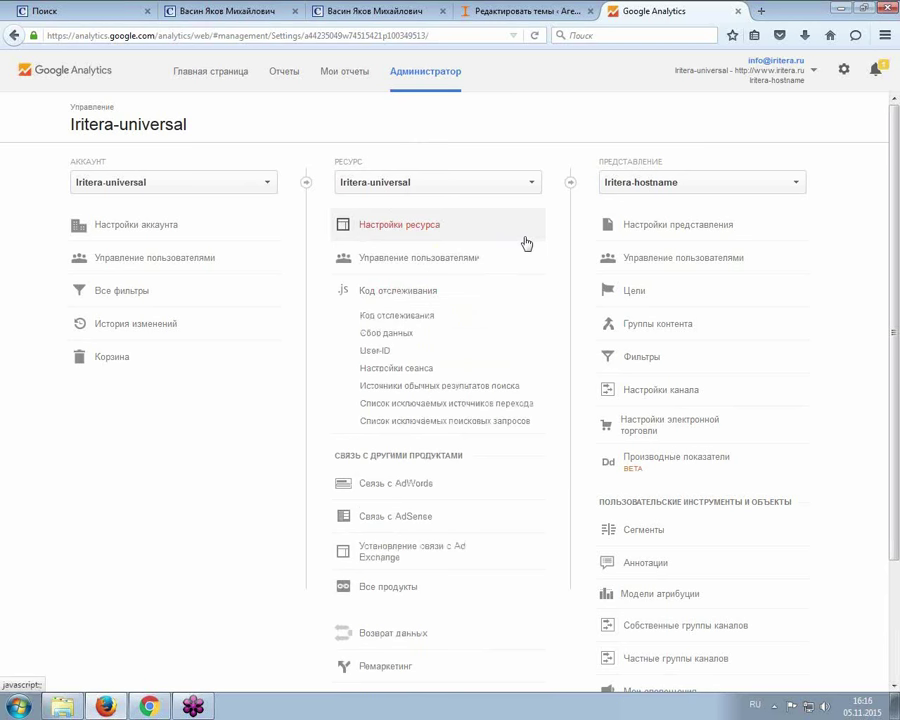
click(406, 316)
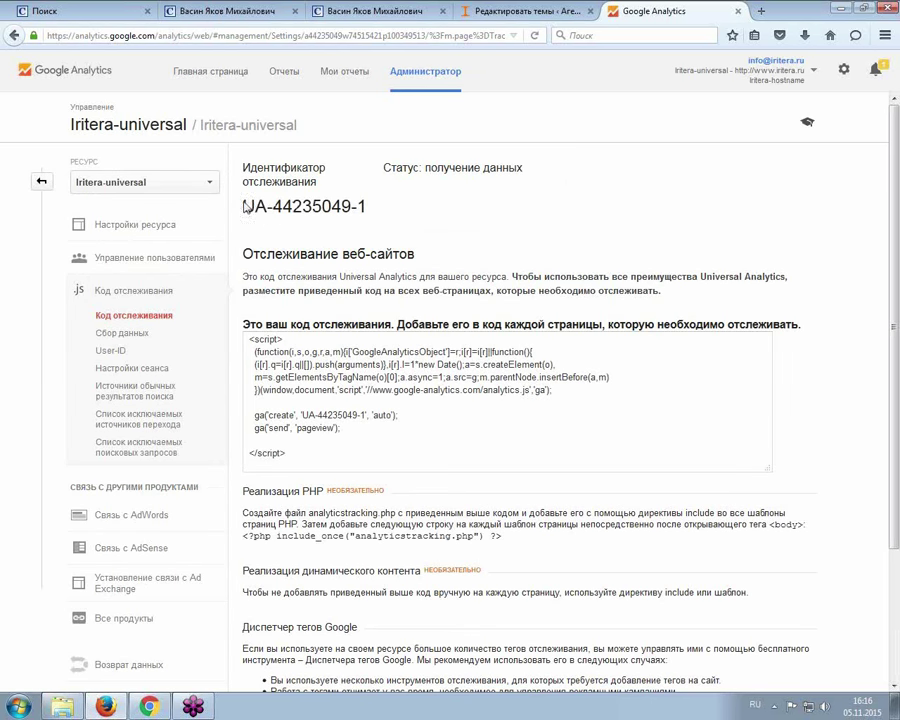
Examine the property's tracking ID, where it appears in the tracking script, and the full extent of the script
drag(243, 206, 393, 216)
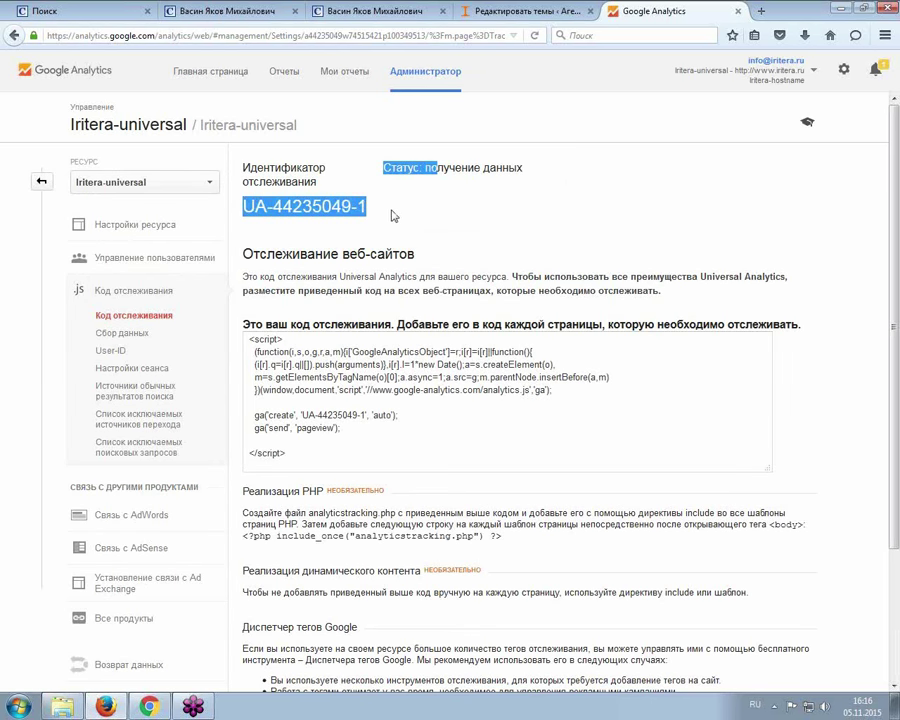
click(392, 215)
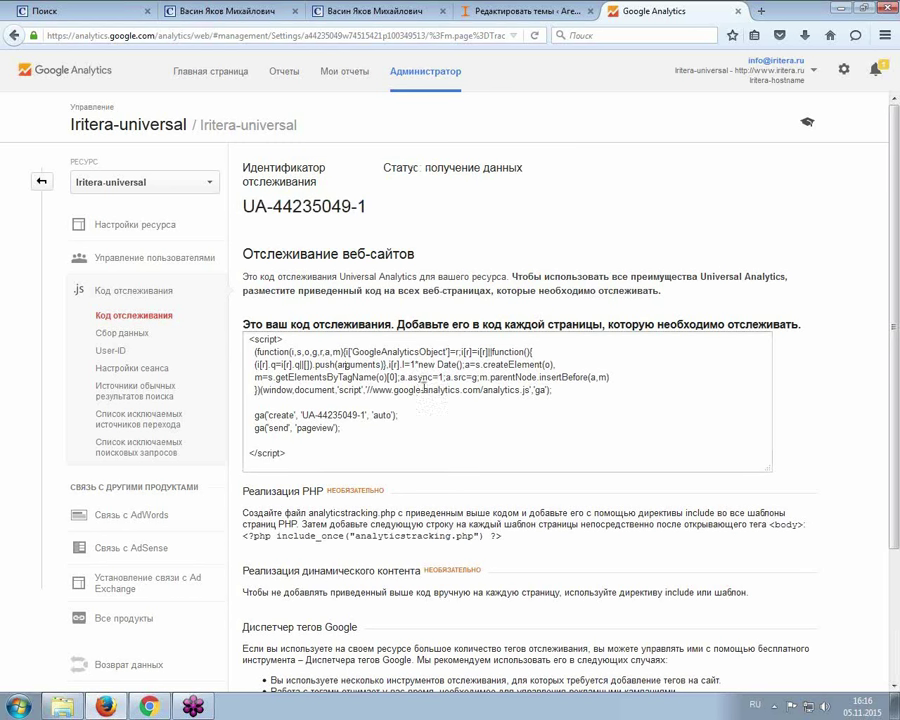
click(330, 415)
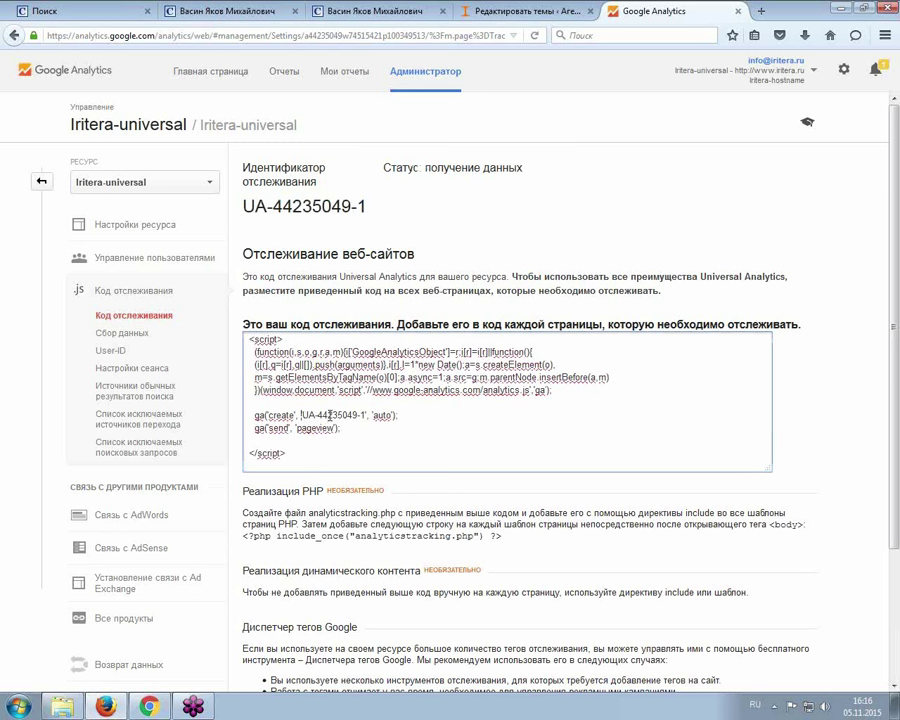
double_click(330, 415)
key(ctrl+a)
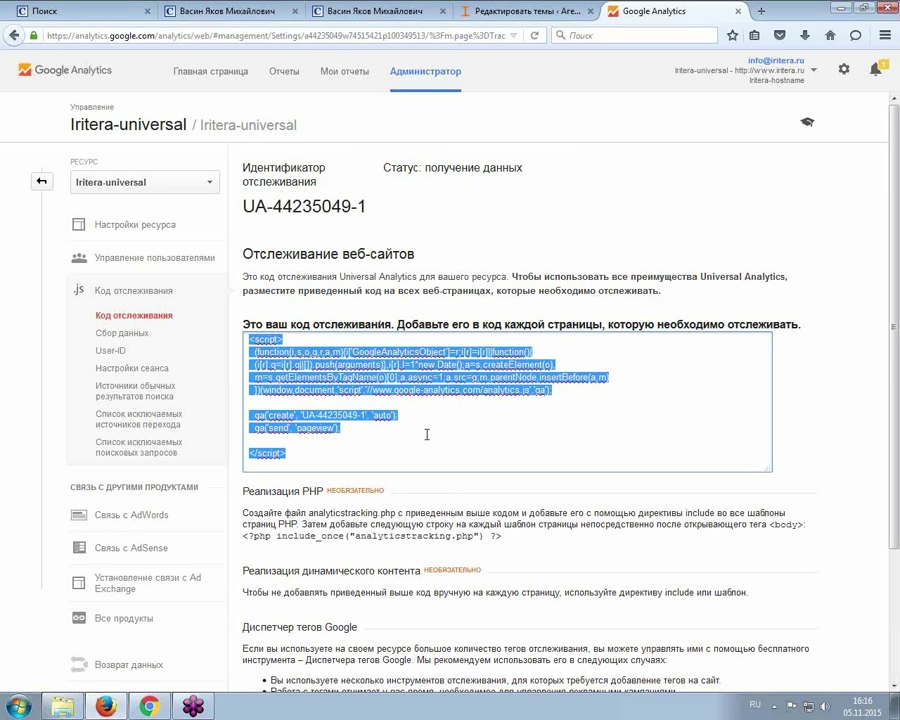
click(805, 367)
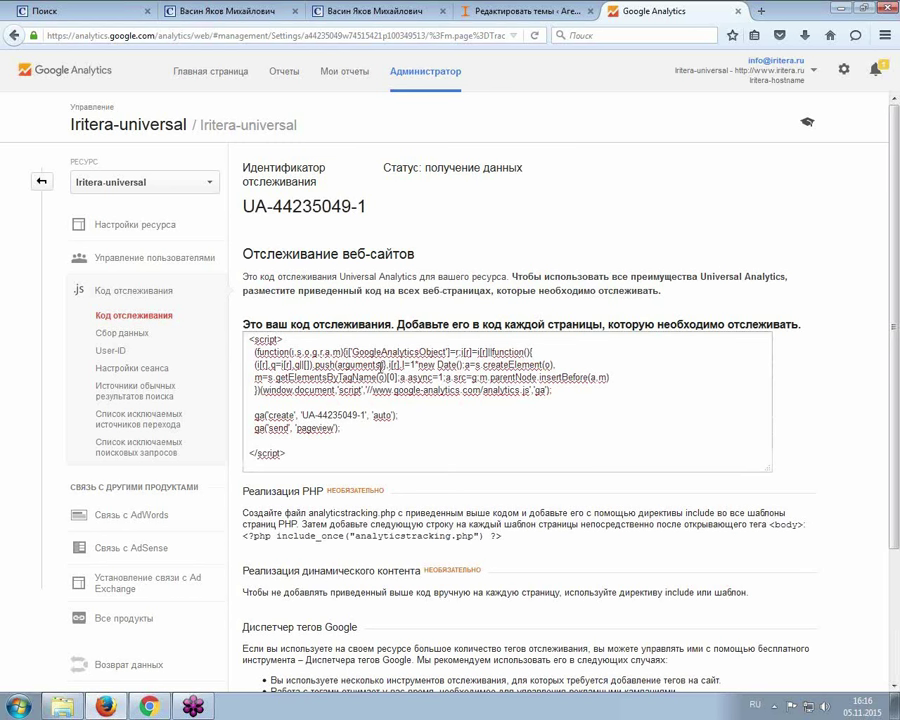
Copy the entire Google Analytics tracking script of the Iritera-universal property
click(253, 340)
key(ctrl+a)
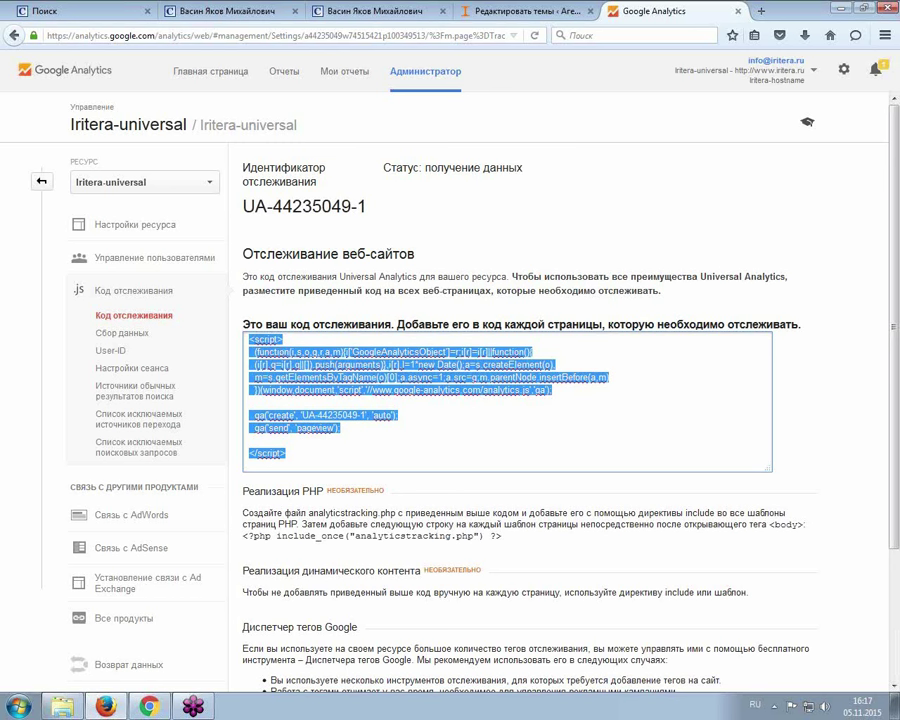
right_click(346, 378)
click(402, 450)
right_click(276, 361)
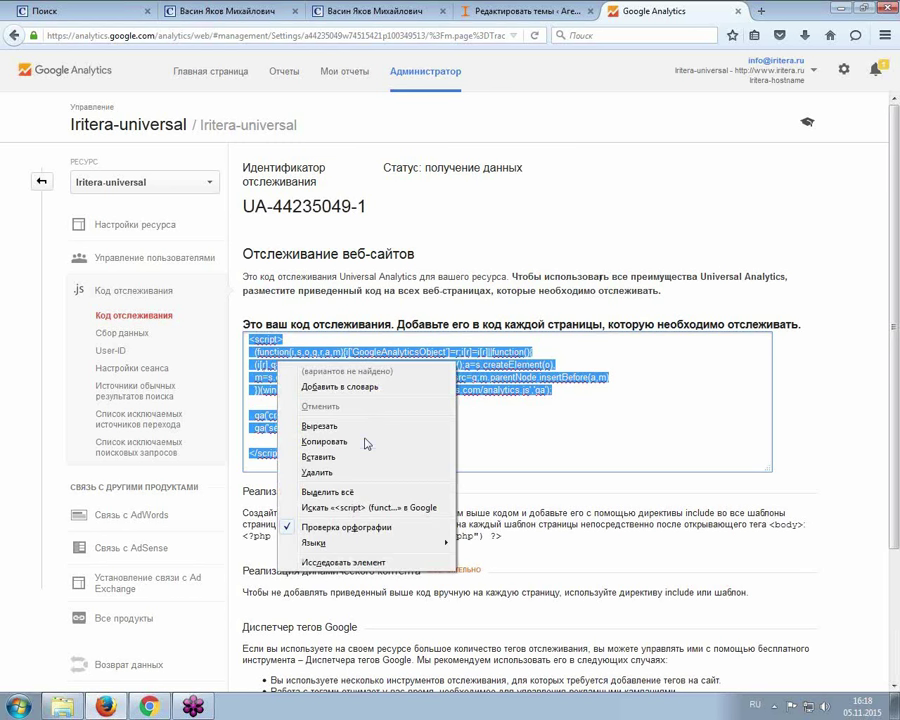
click(396, 438)
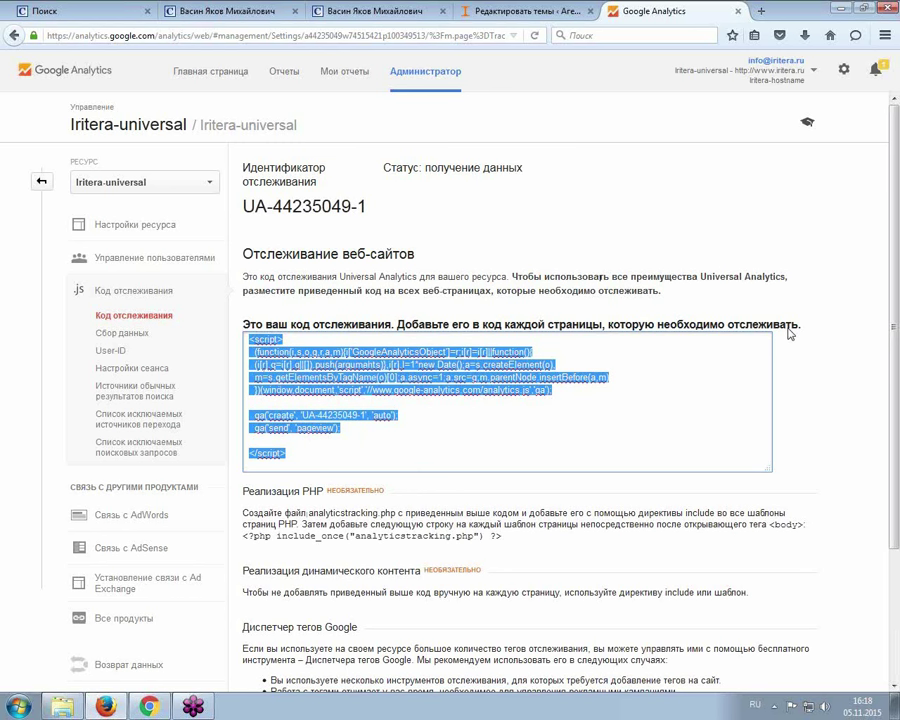
Open Notepad++ and paste the copied tracking script into a new document
click(34, 706)
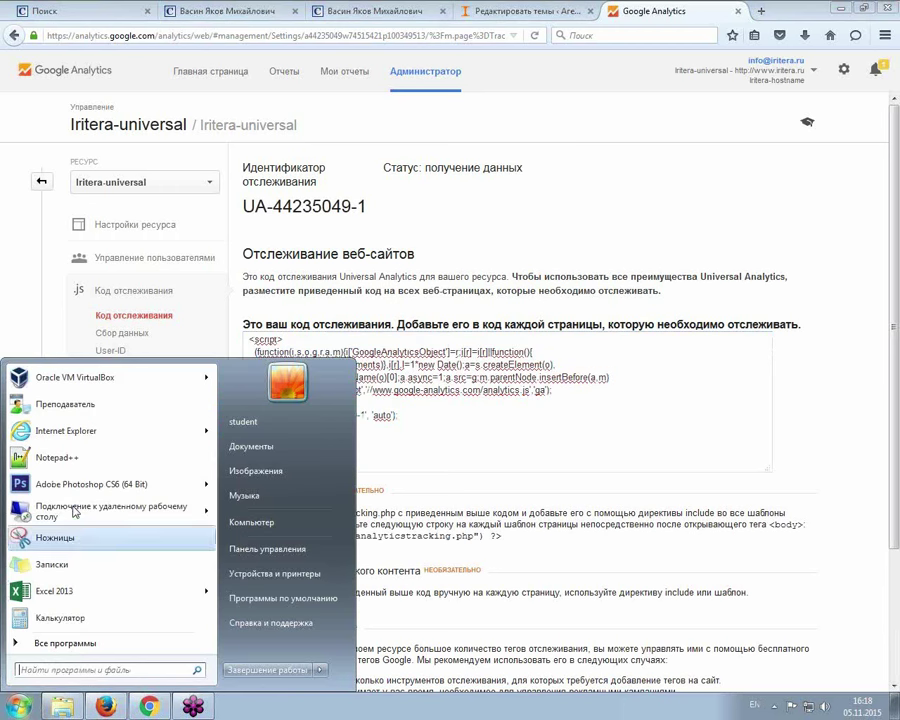
click(86, 457)
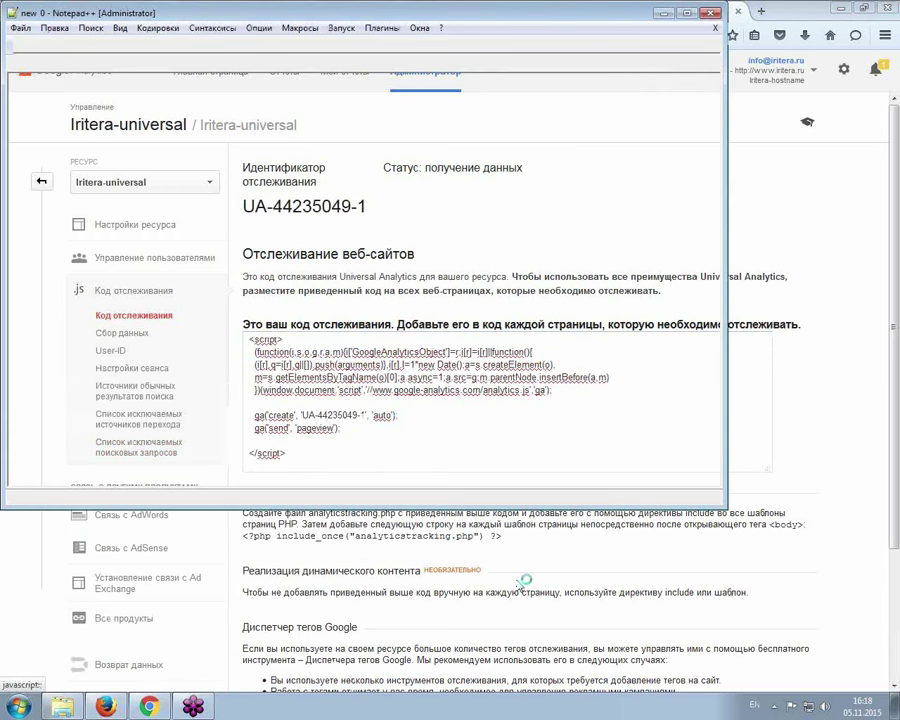
key(ctrl+n)
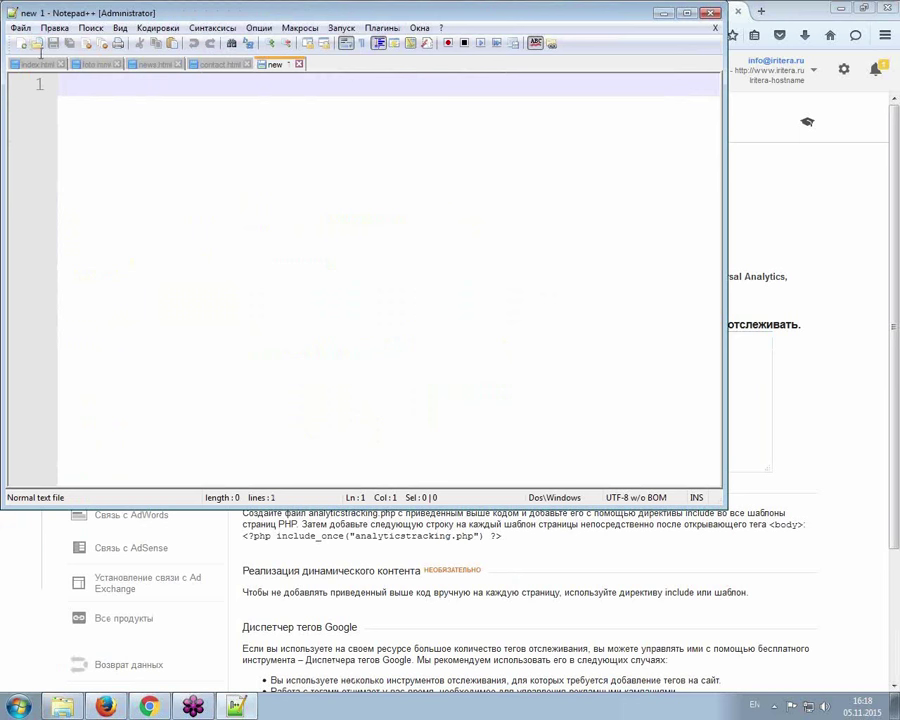
right_click(276, 168)
click(340, 208)
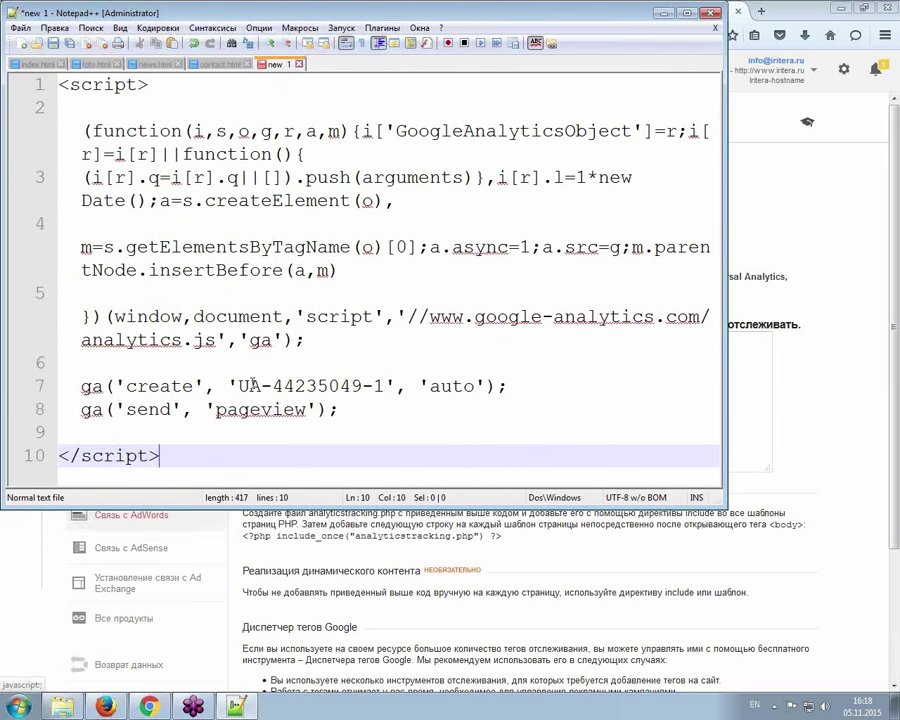
Add an empty line after the closing script tag and enlarge the Notepad++ window to fit the whole script
key(Return)
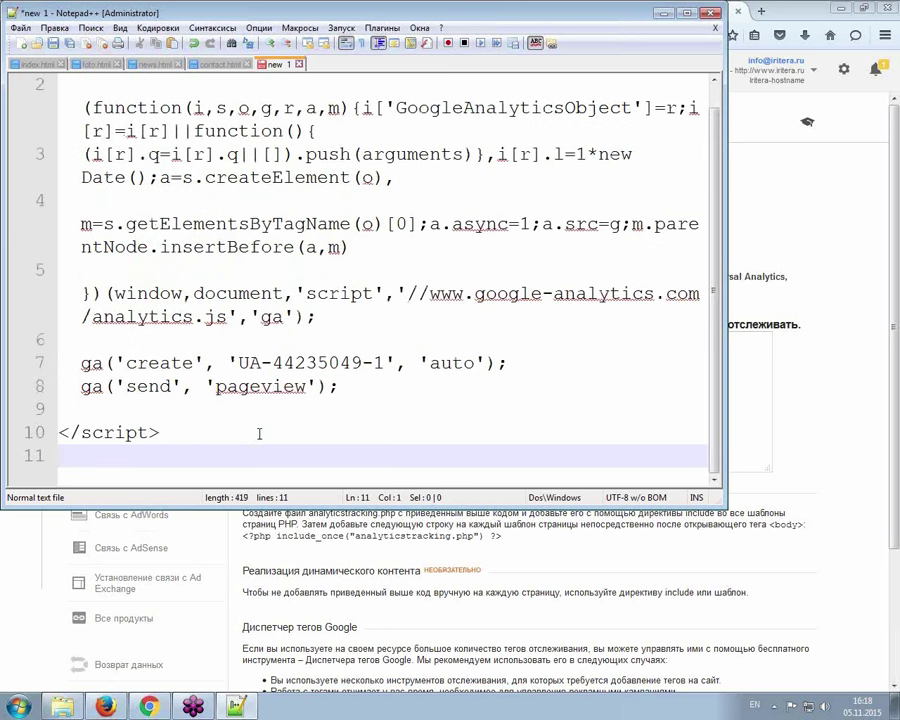
scroll(279, 422, up, 1)
drag(723, 505, 779, 605)
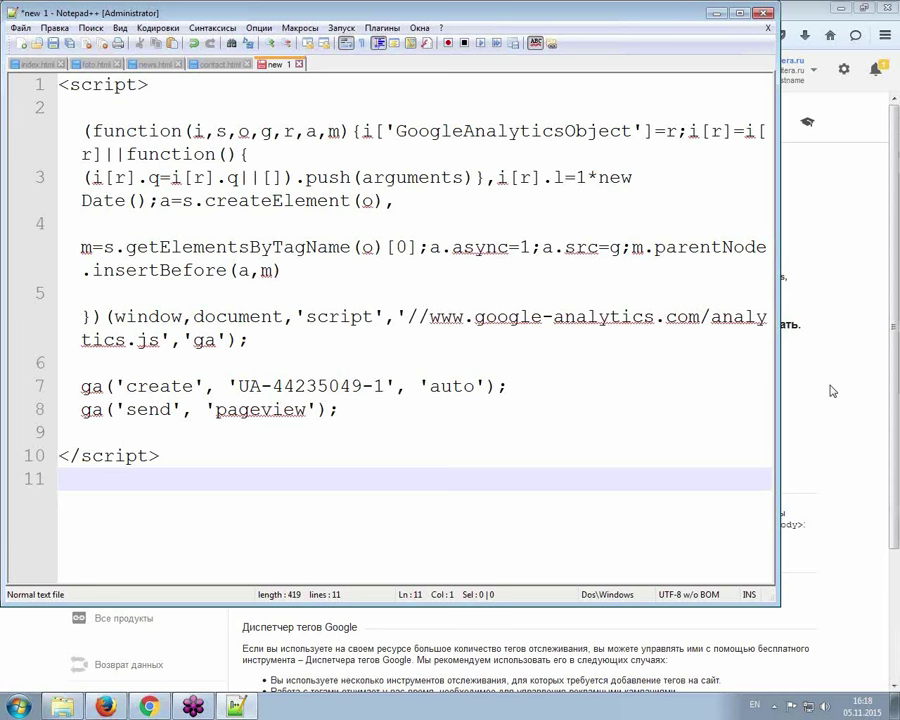
Return Google Analytics to the administration overview, and open the main dashboard of the Iritera site's WordPress admin
click(795, 388)
key(alt+shift)
click(41, 184)
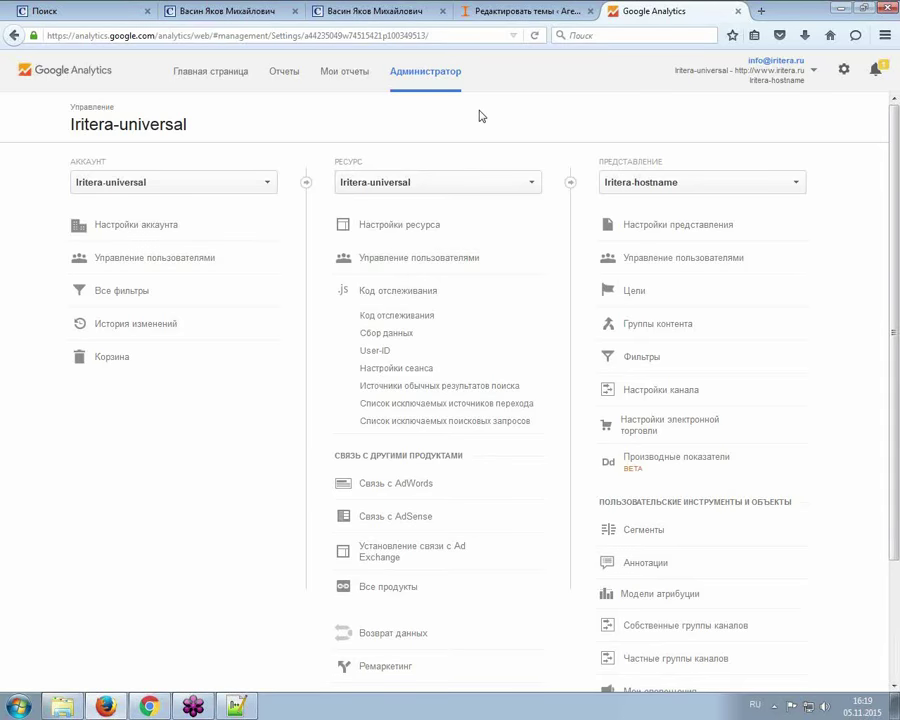
click(498, 9)
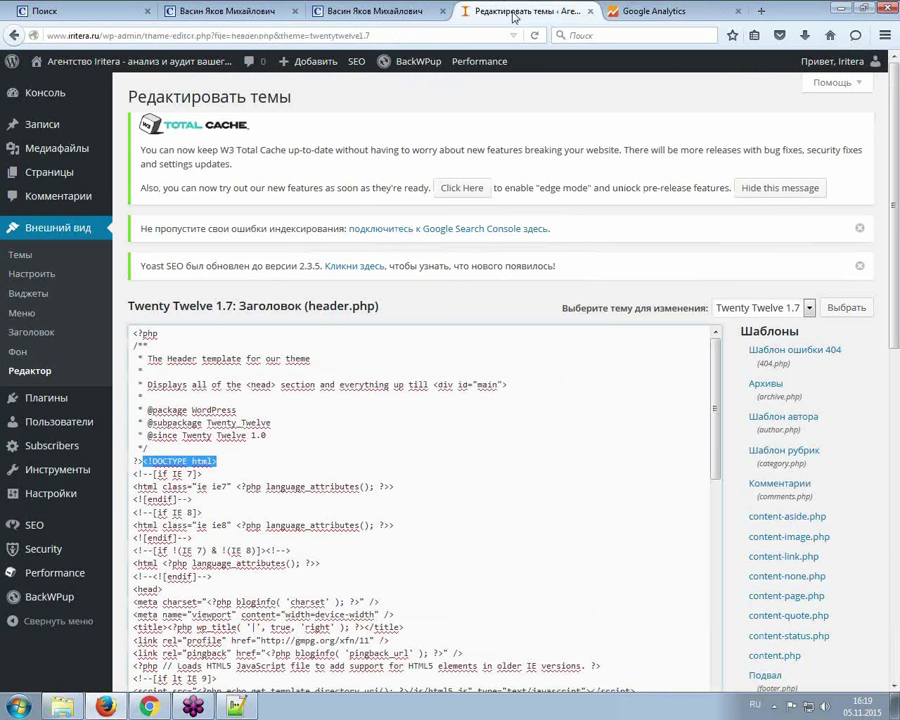
click(36, 92)
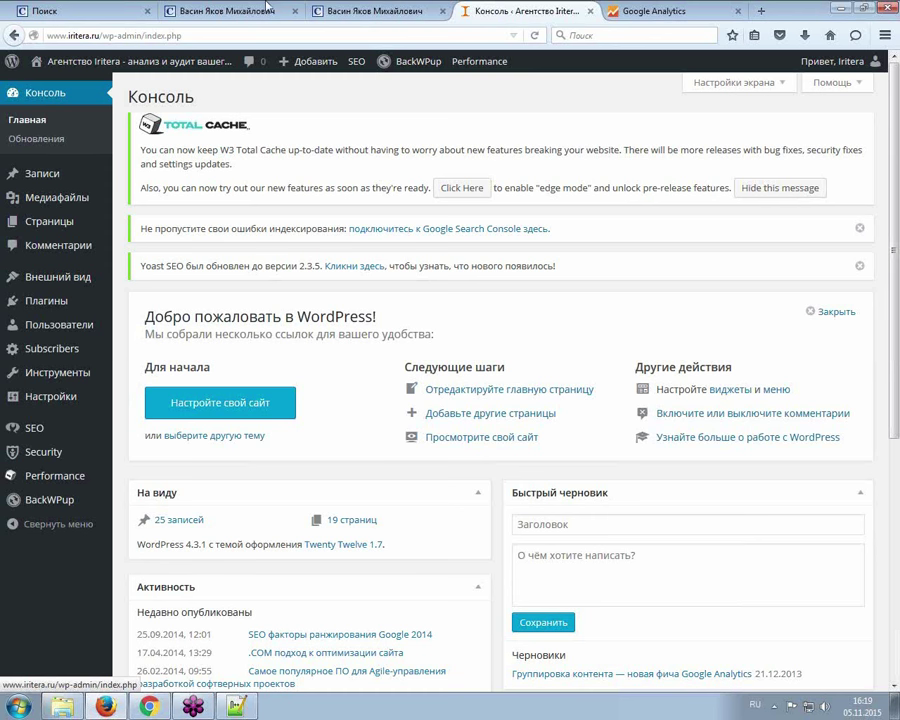
Reopen the tracking code page of the Iritera-universal property in Google Analytics
click(647, 12)
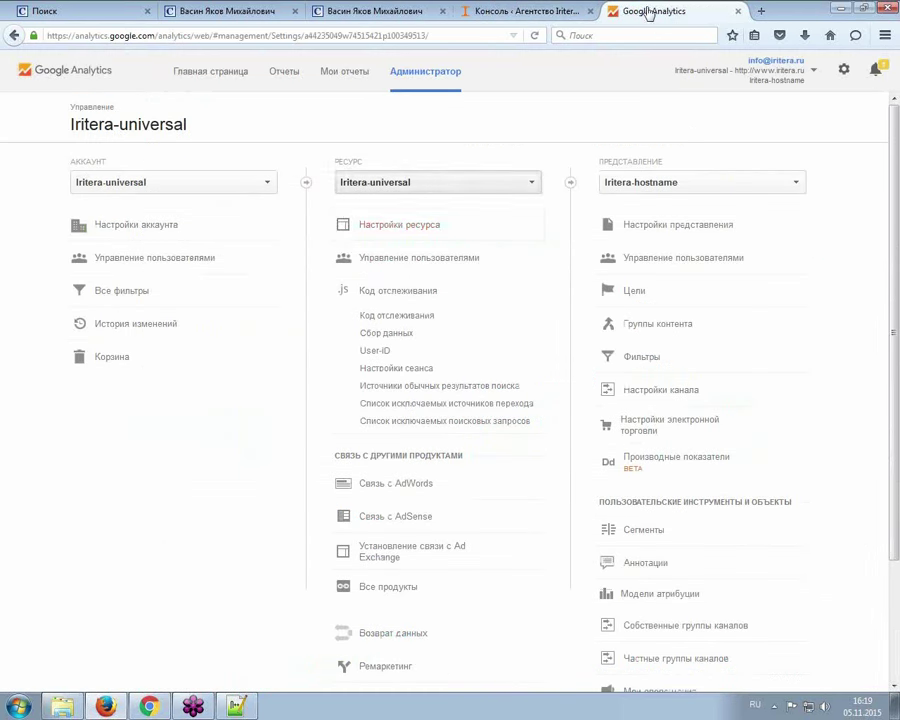
click(392, 300)
click(391, 301)
click(378, 316)
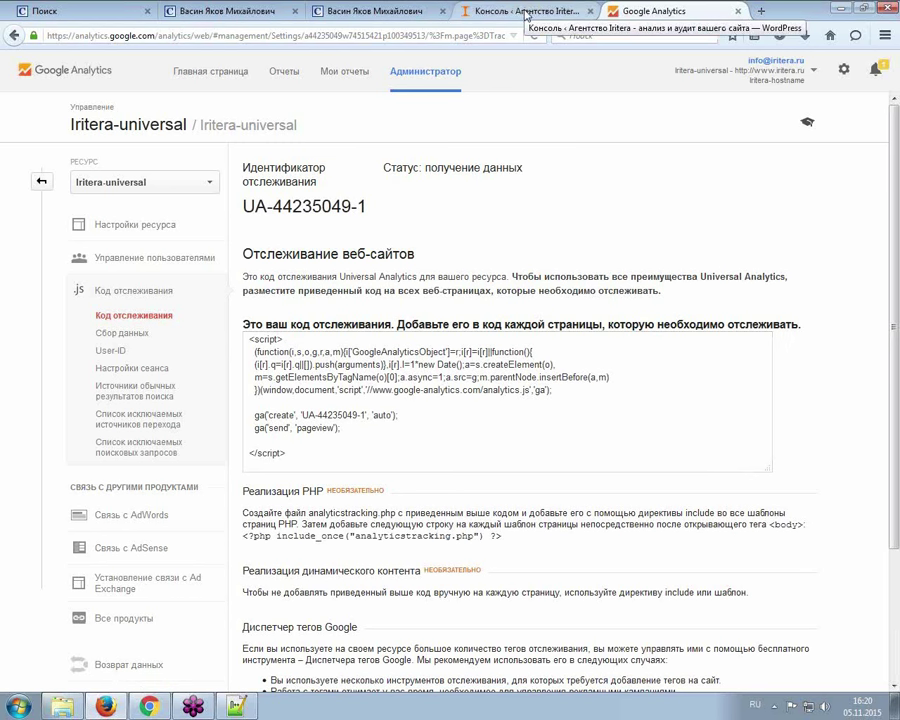
Switch to Notepad++, add another empty line below the pasted script, and return to the browser
key(alt+Tab)
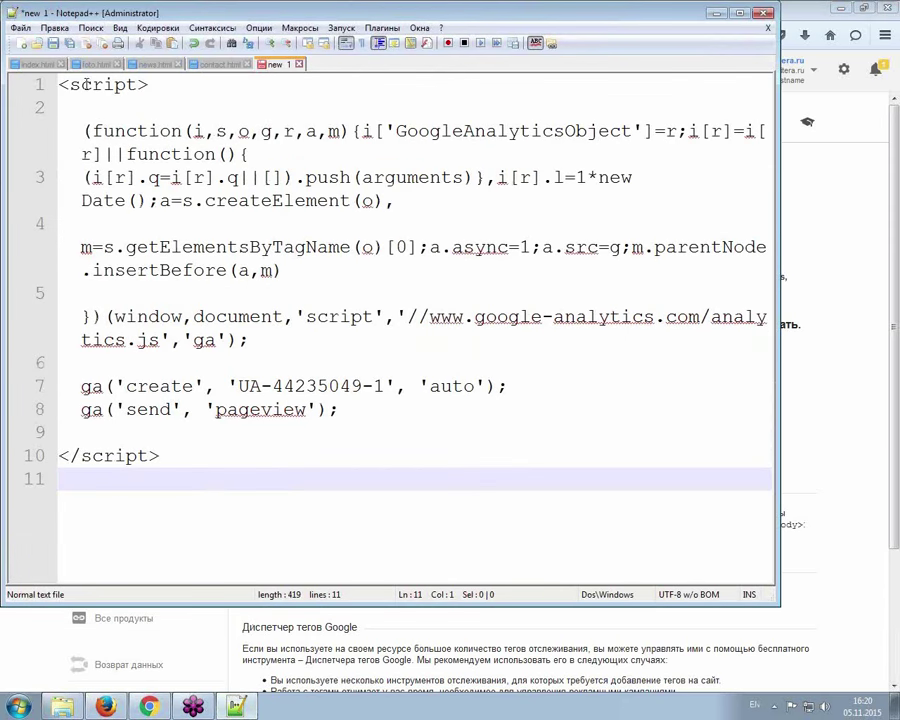
key(alt+shift)
key(Return)
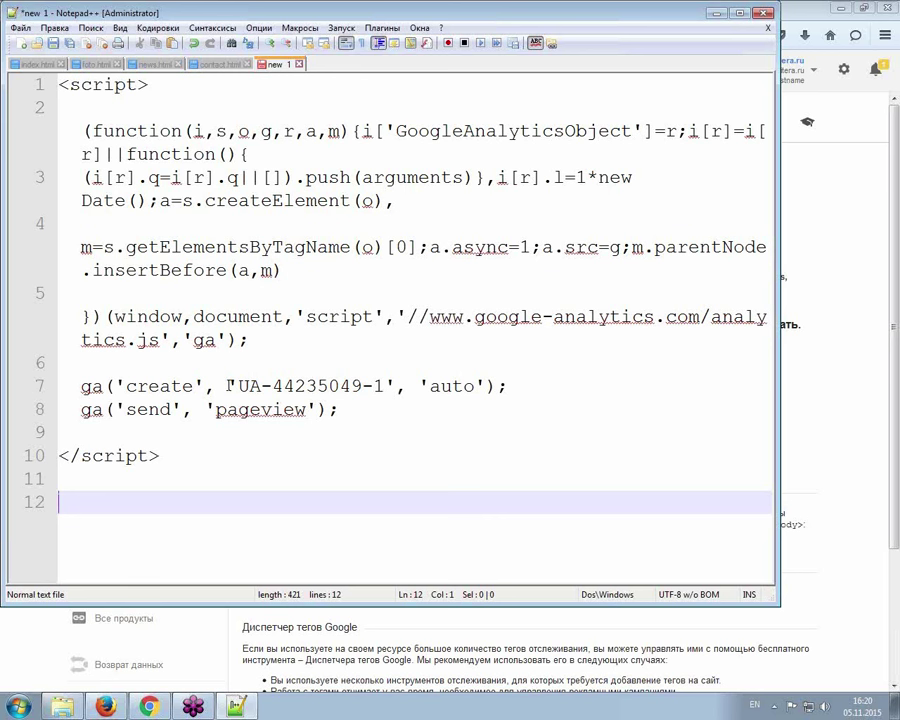
click(869, 428)
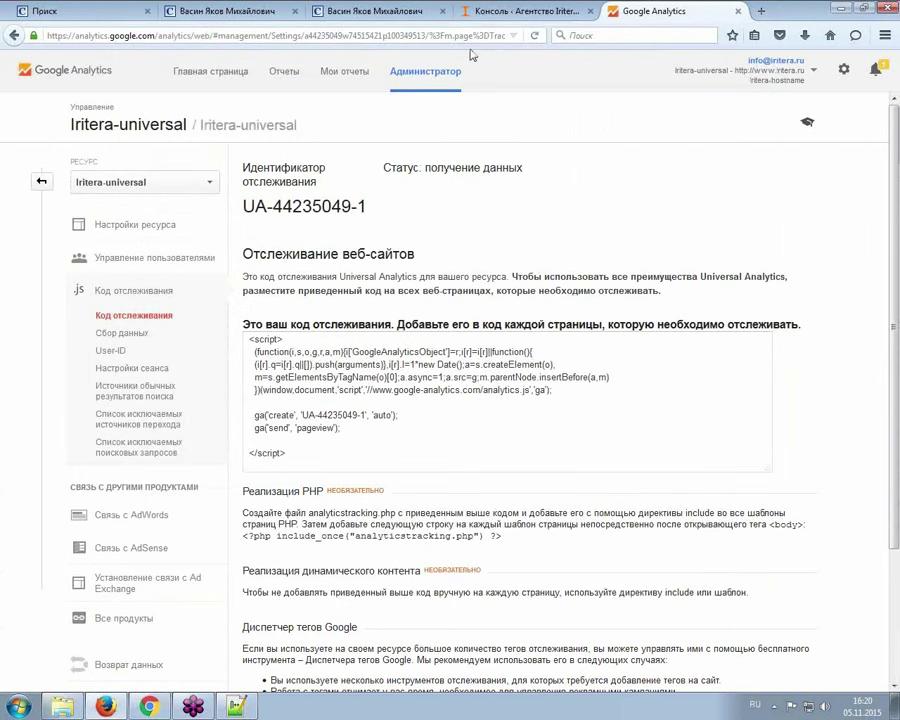
Switch to the WordPress admin of the Iritera site and open its installed themes page
key(ctrl+shift+Tab)
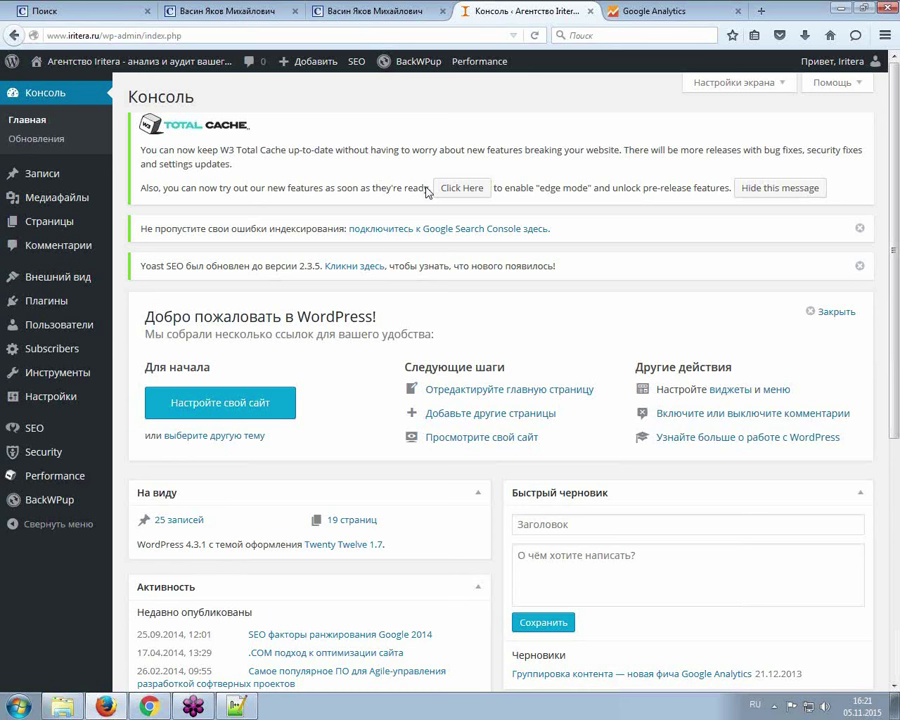
mouse_move(48, 279)
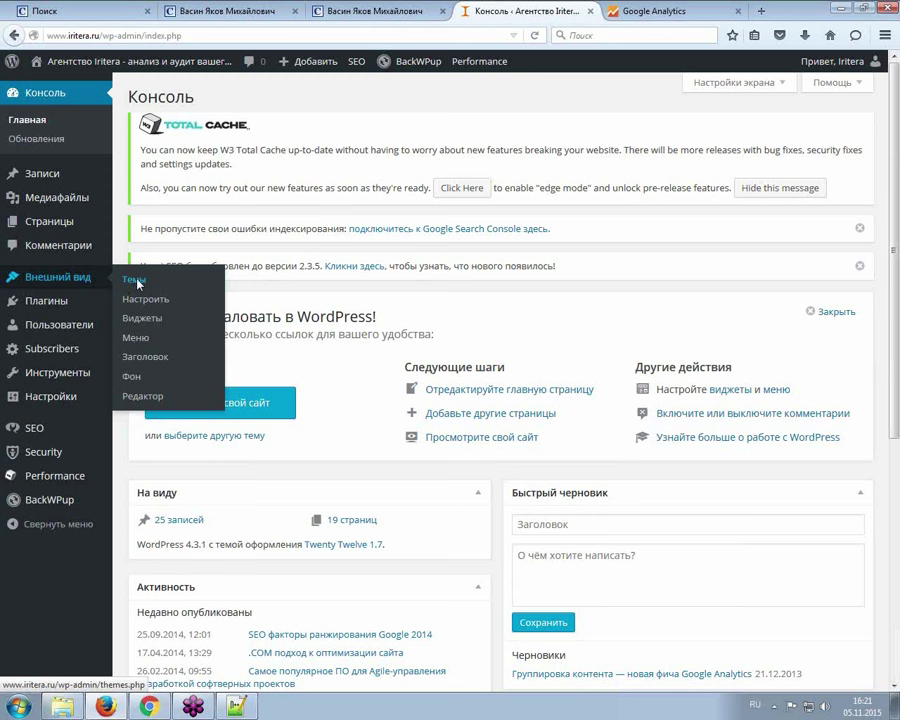
click(133, 281)
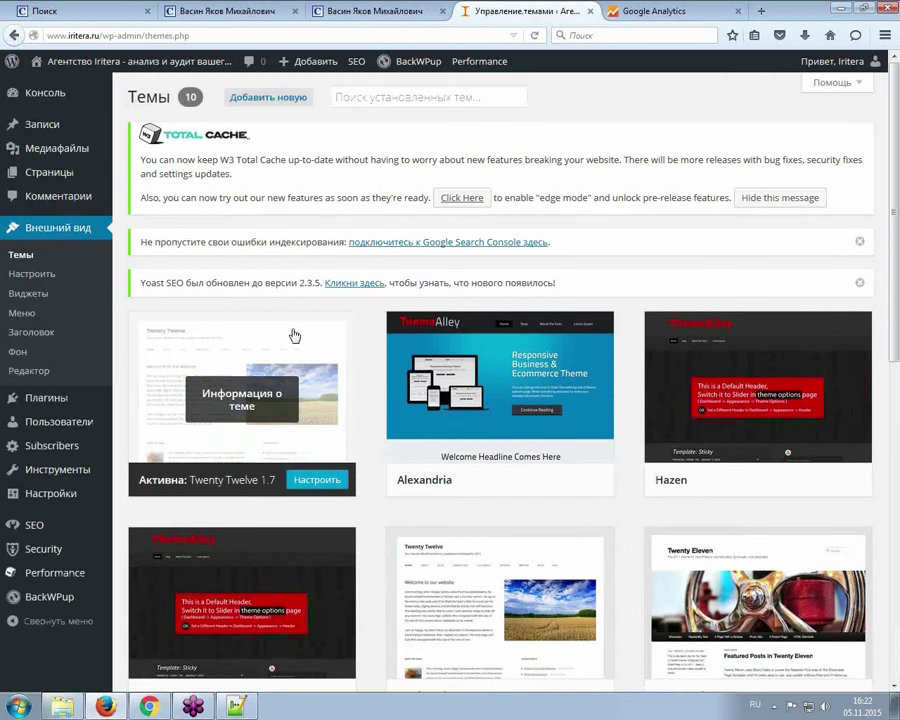
Look through the installed themes of the Iritera site, comparing the active Twenty Twelve theme with the other available themes
scroll(380, 400, down, 5)
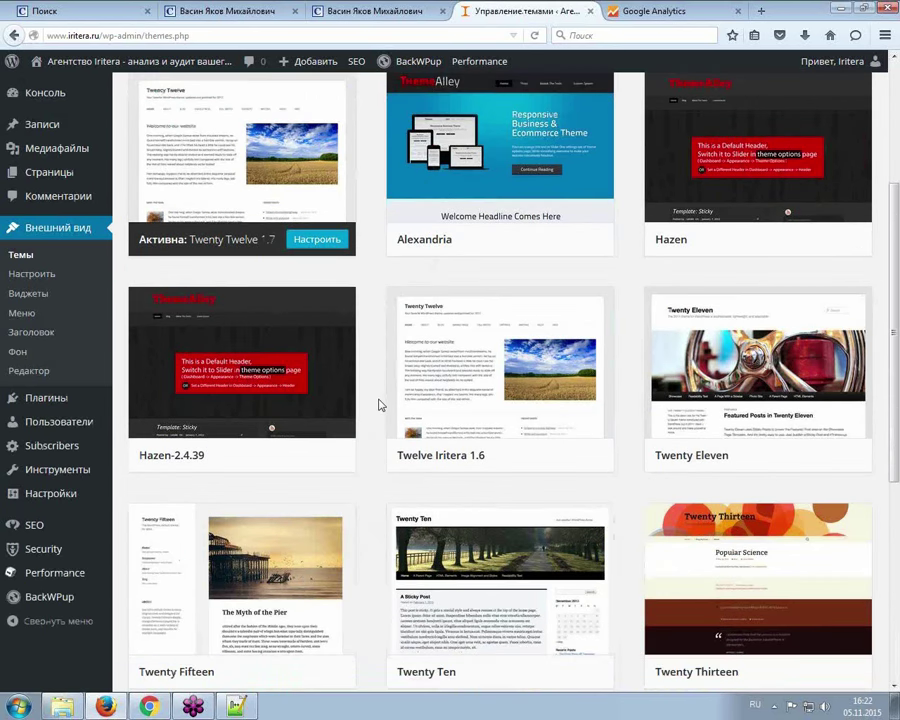
scroll(372, 375, up, 3)
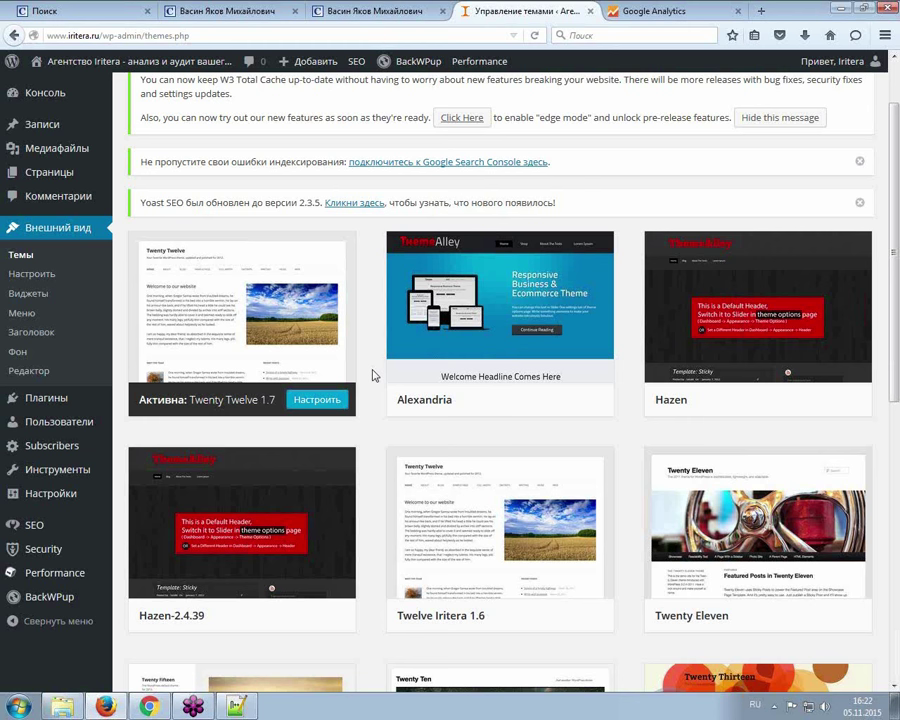
scroll(376, 380, down, 2)
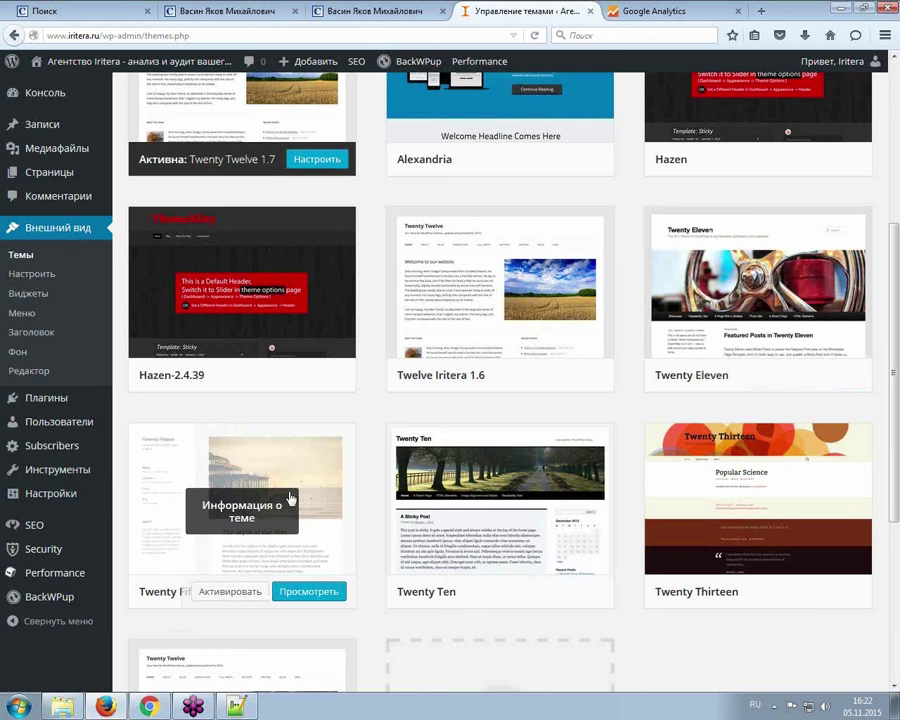
scroll(320, 472, down, 1)
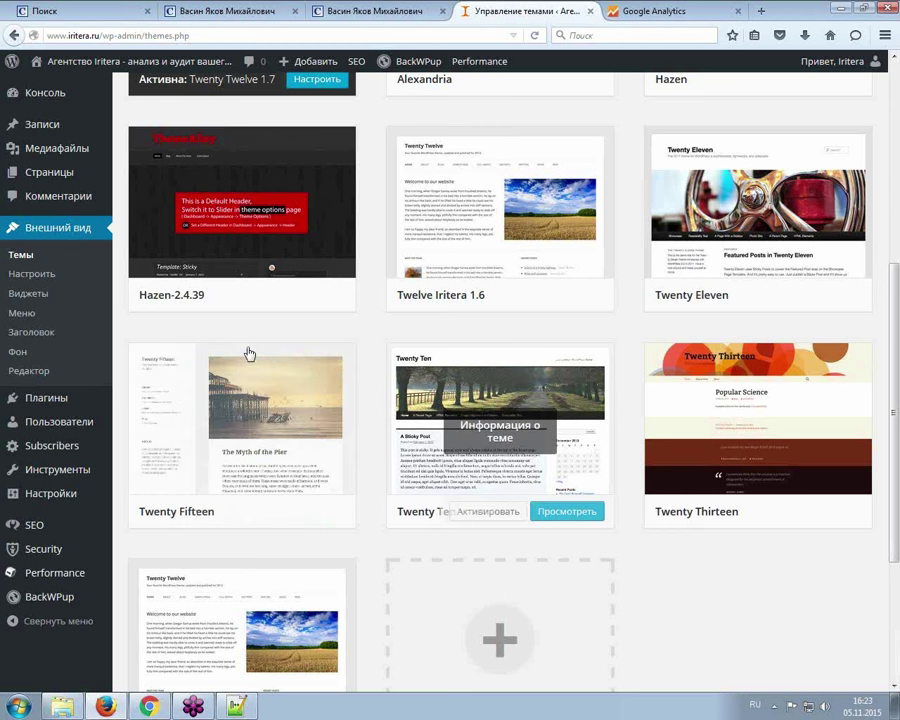
scroll(510, 400, up, 2)
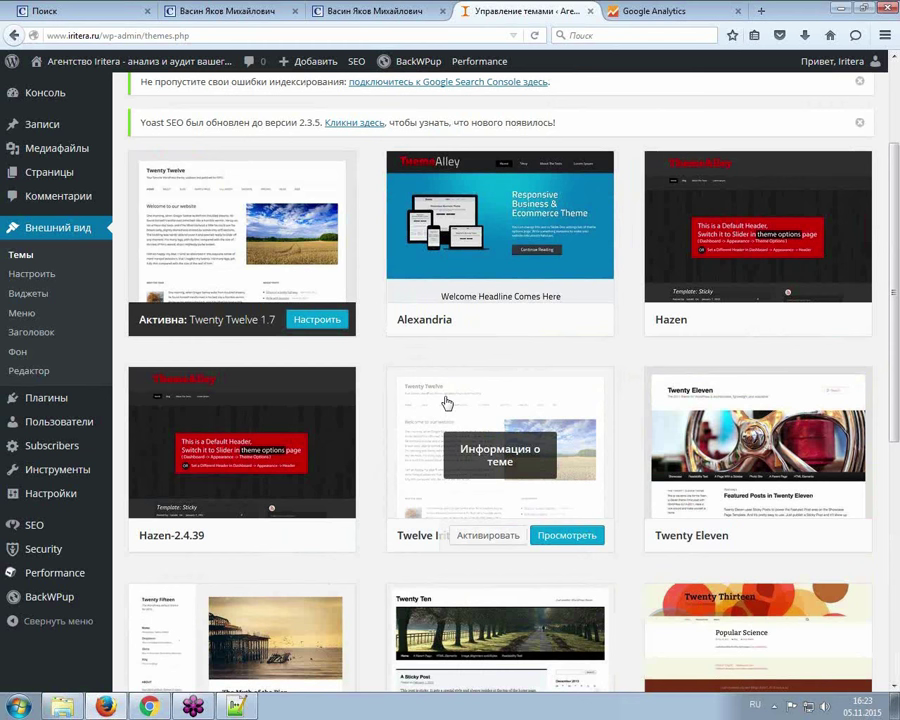
scroll(446, 402, down, 3)
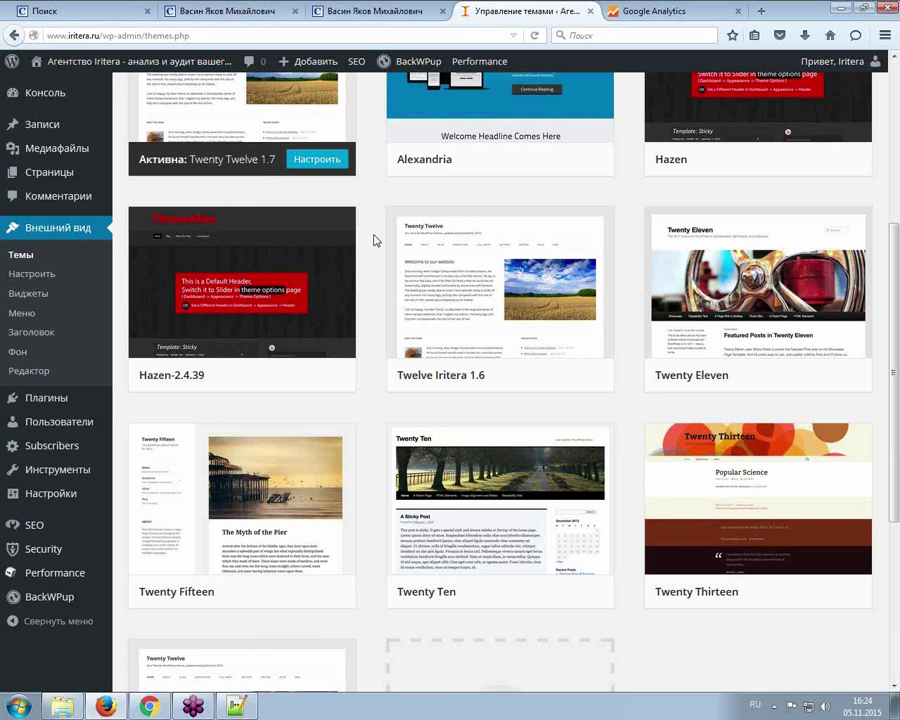
scroll(374, 240, up, 2)
scroll(374, 240, up, 1)
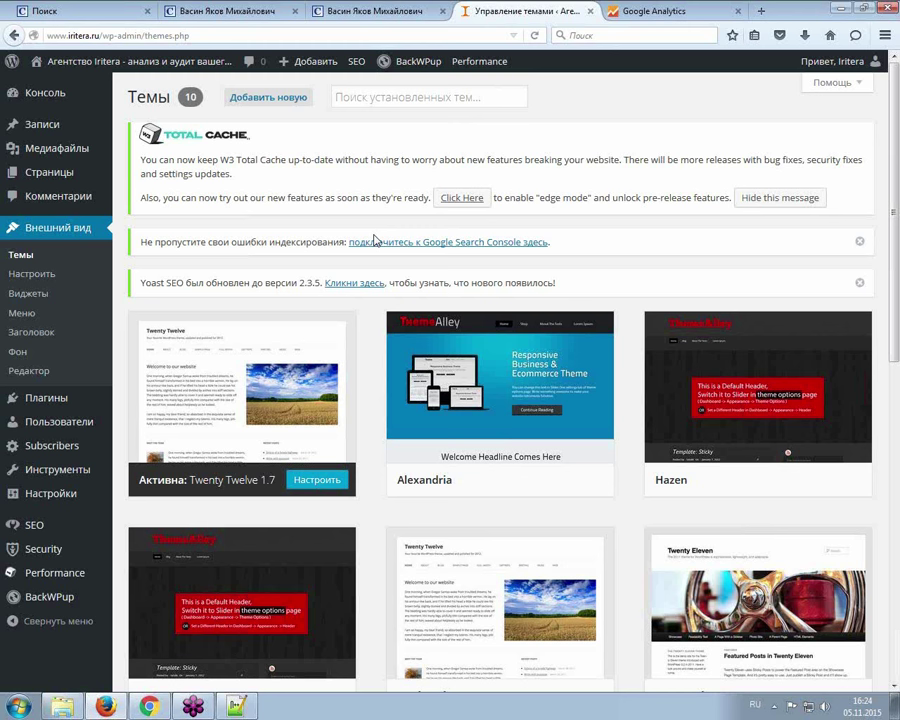
scroll(400, 254, down, 3)
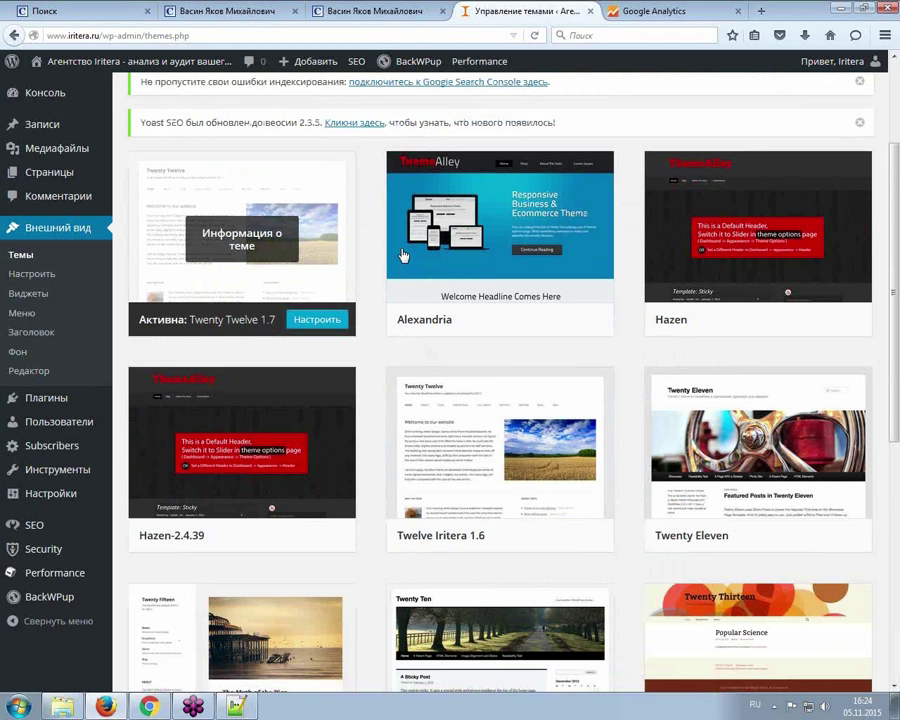
scroll(403, 256, down, 2)
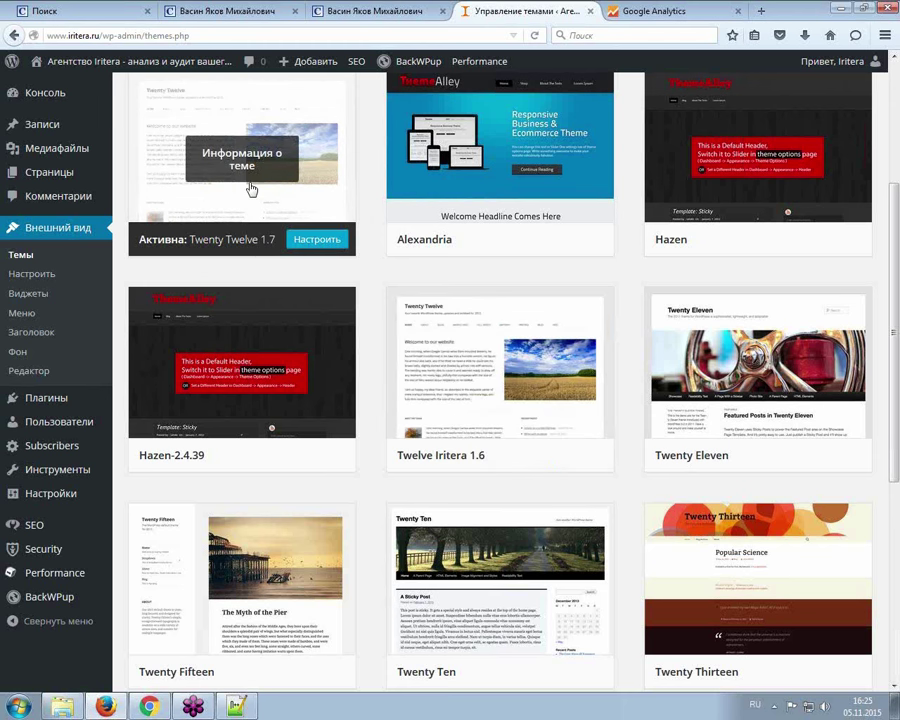
scroll(255, 200, down, 3)
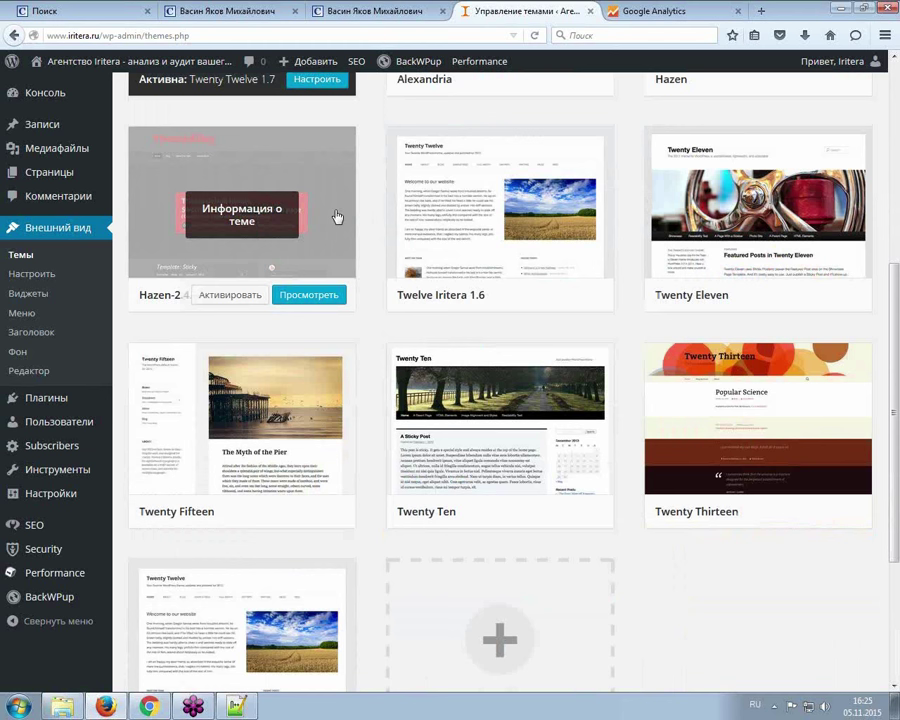
scroll(338, 217, up, 3)
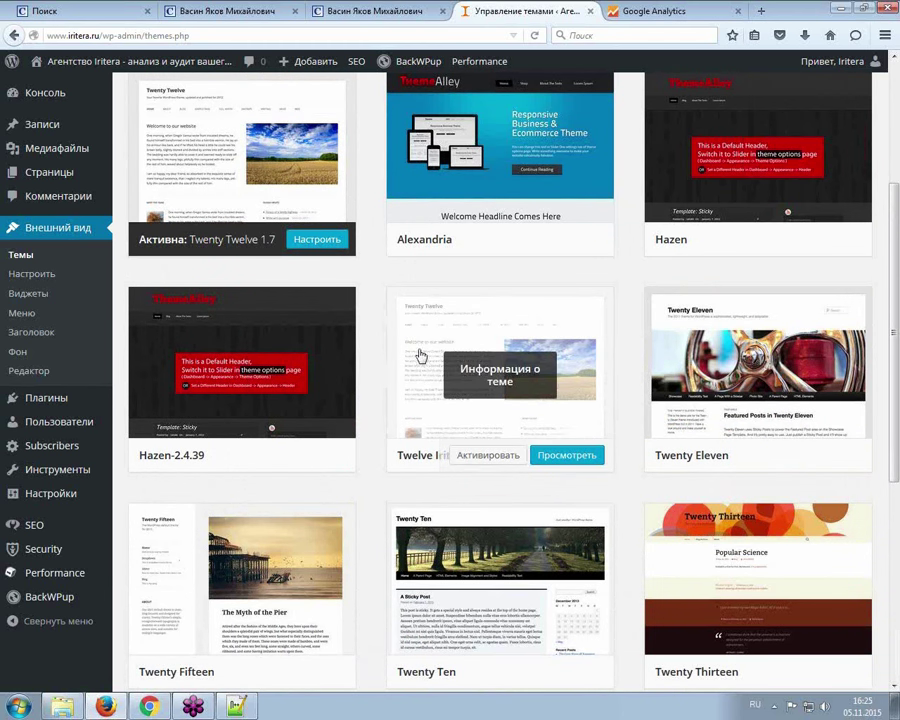